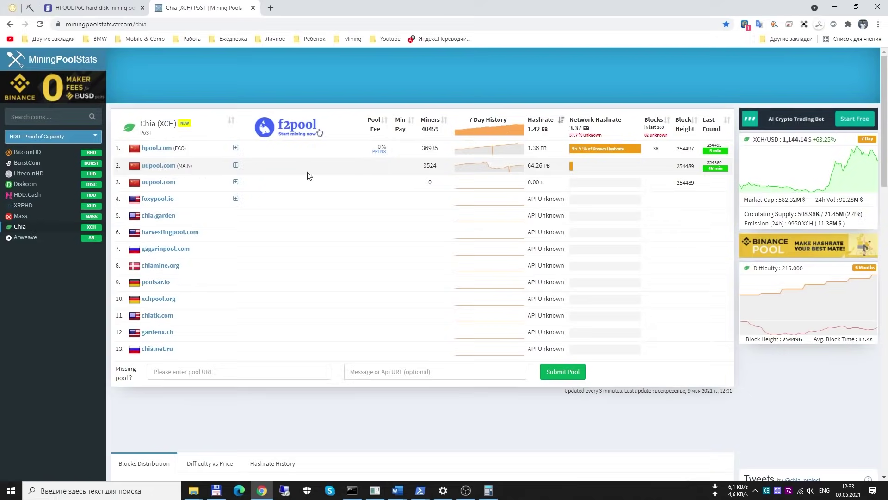
Open the hpool.com entry from the MiningPoolStats Chia pool list
click(235, 149)
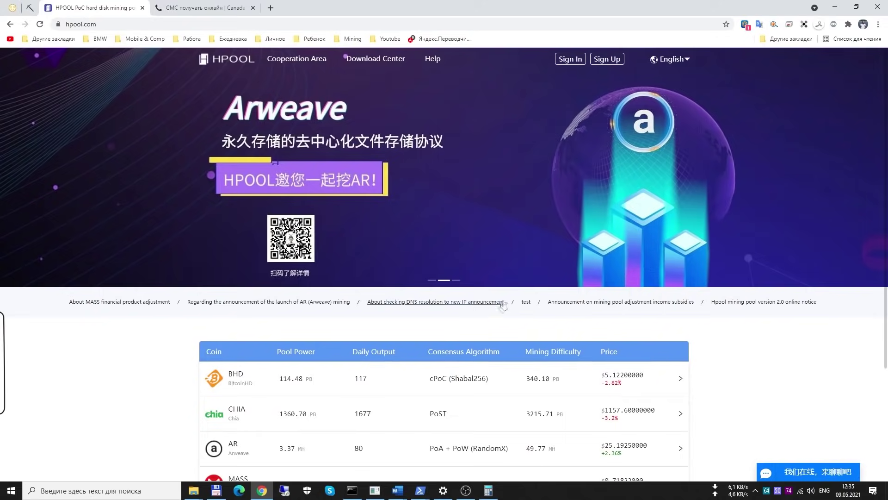
Start the HPOOL Sign Up form, then back out to the homepage
mouse_move(685, 66)
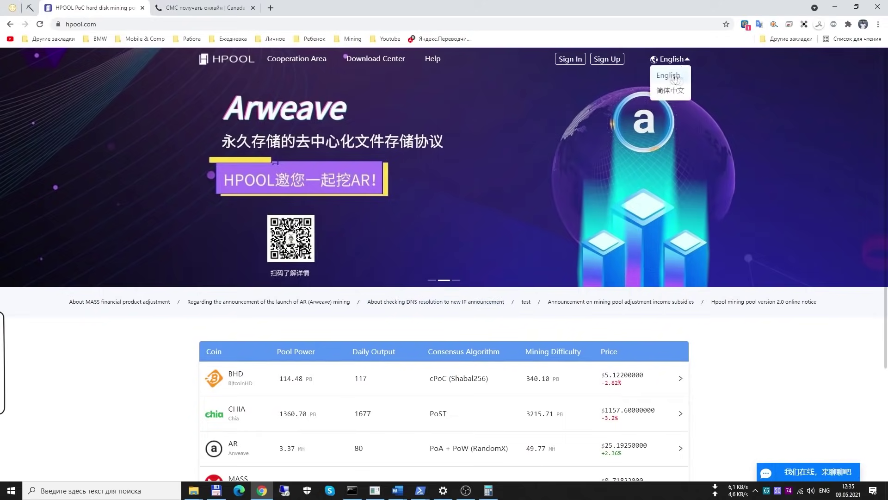
click(613, 61)
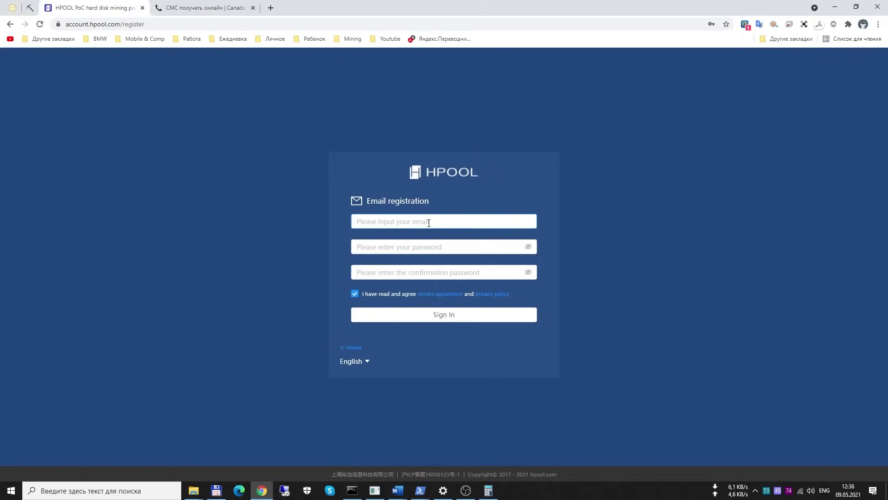
click(412, 244)
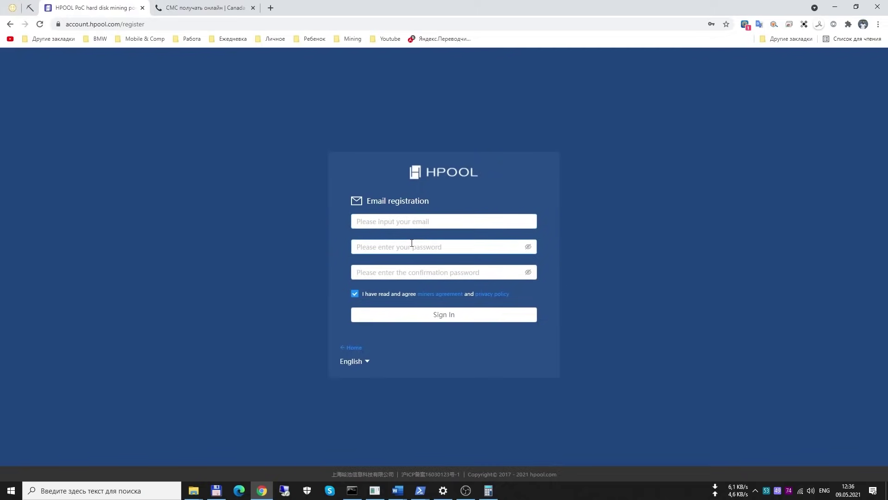
key(alt+Left)
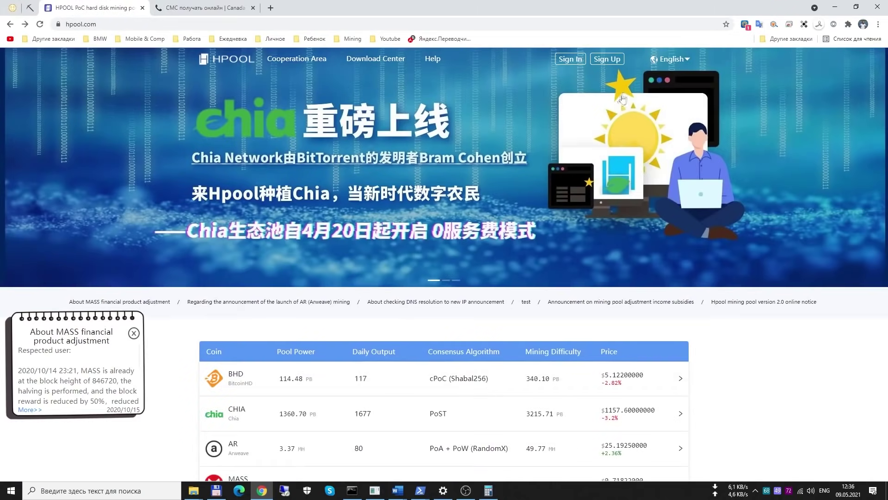
Log in with the saved credentials and enter the captcha verification code
click(575, 62)
click(425, 284)
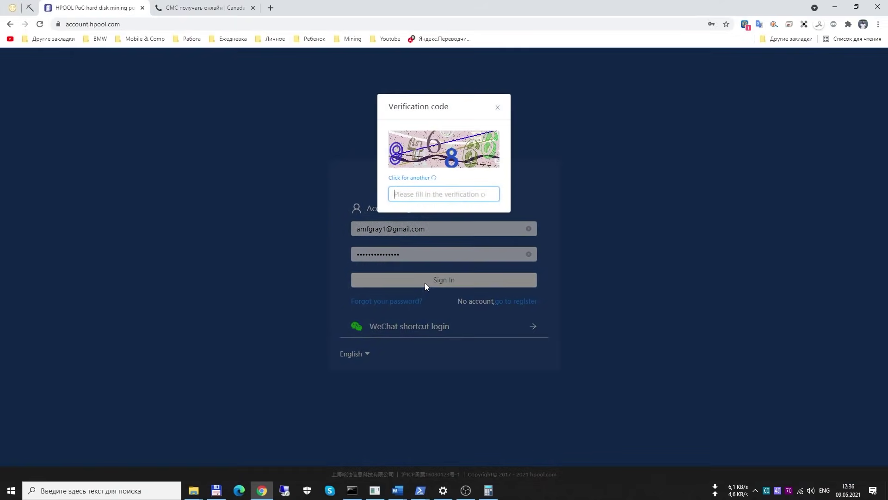
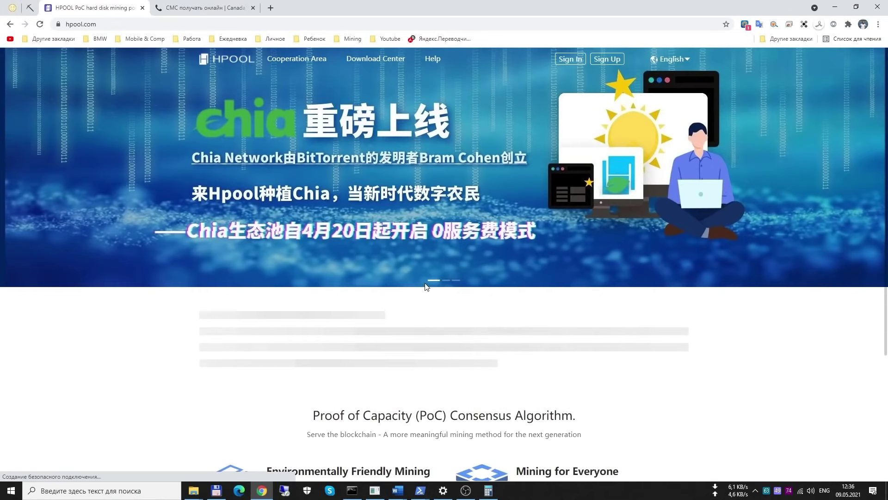
Go to Personal Center from the account menu and choose Security in its sidebar
mouse_move(601, 63)
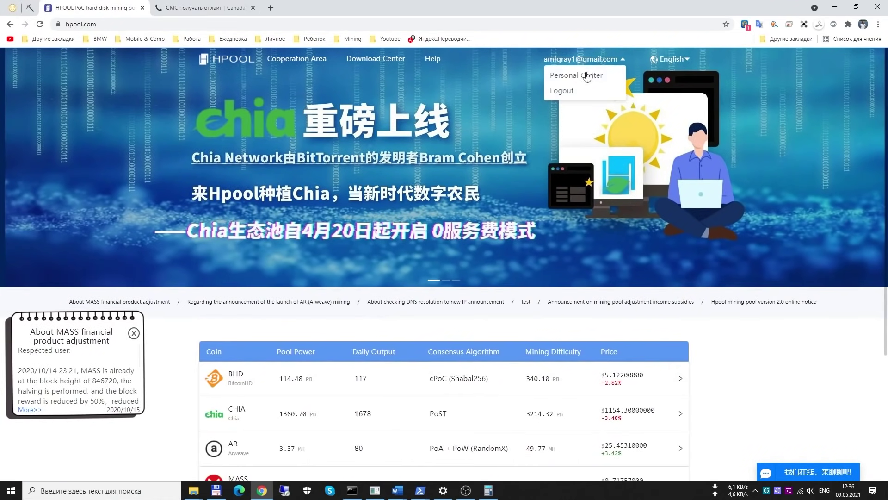
click(586, 78)
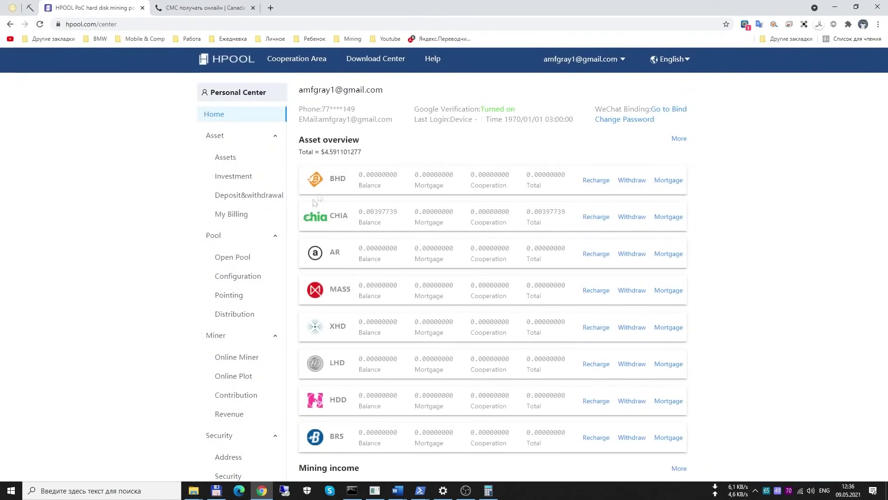
click(229, 413)
scroll(229, 439, down, 2)
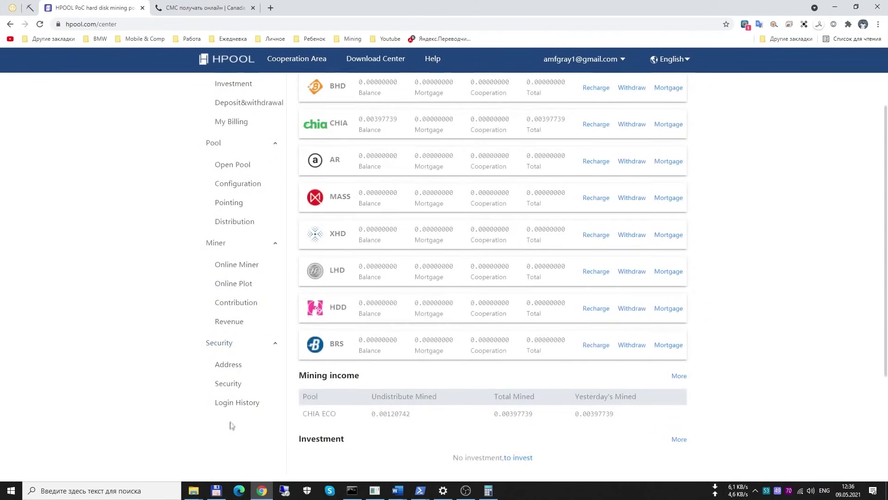
click(230, 384)
scroll(440, 190, up, 2)
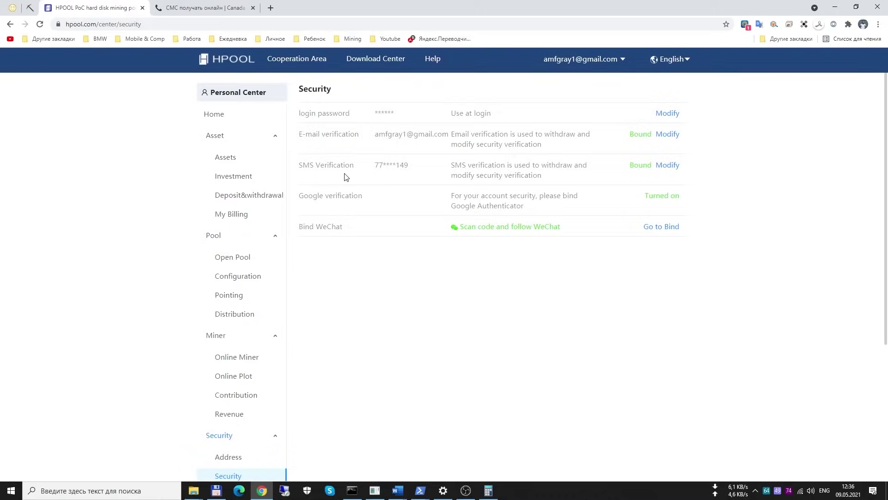
Compare the free SMS page's phone number with the bound SMS verification number
click(209, 8)
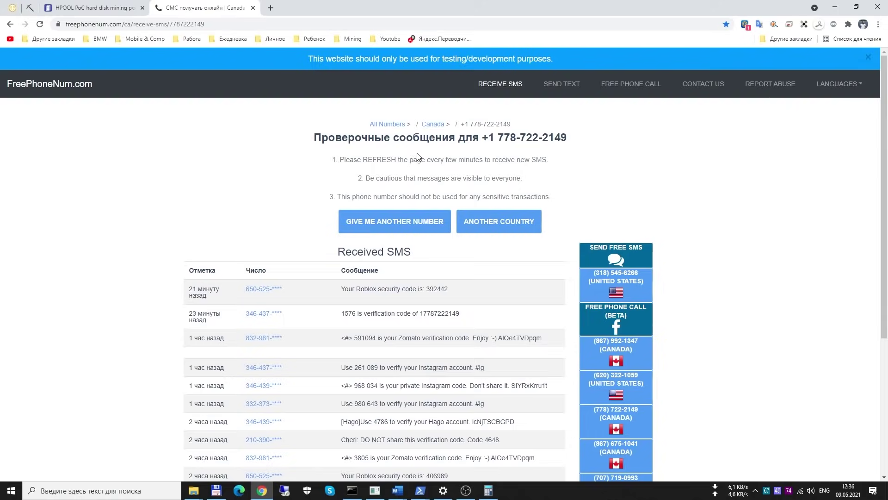
click(103, 11)
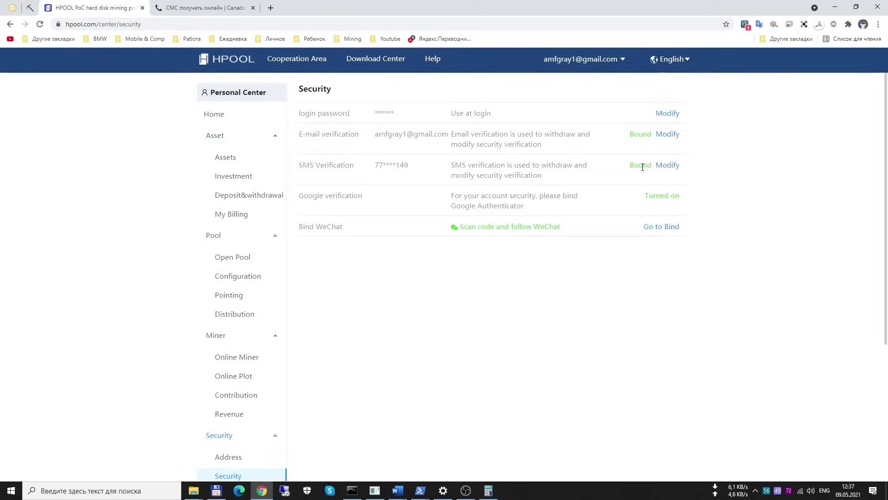
click(208, 13)
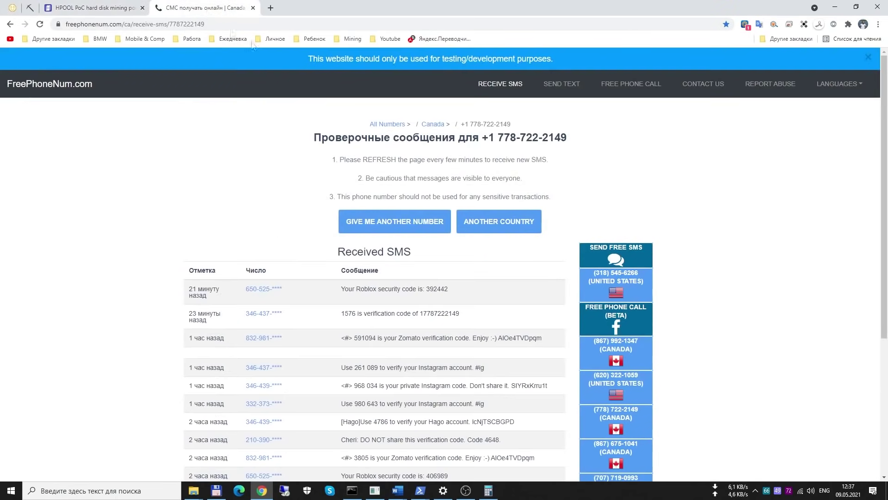
drag(482, 137, 569, 139)
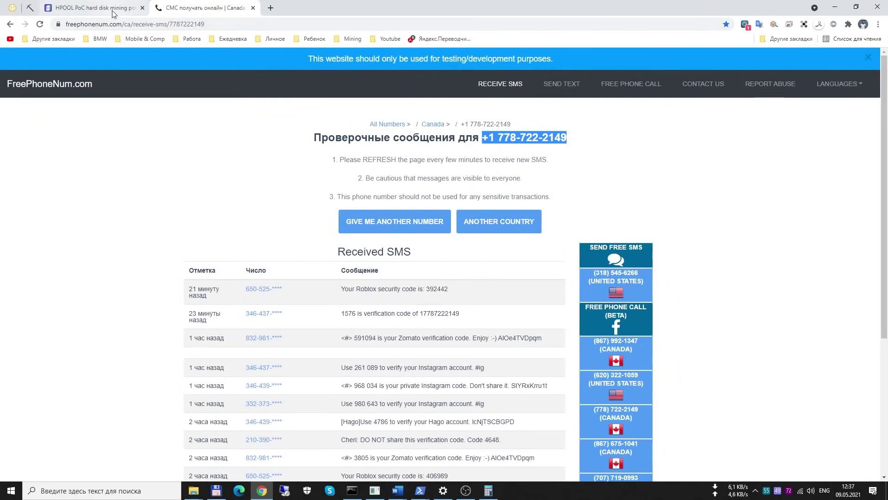
scroll(244, 211, down, 1)
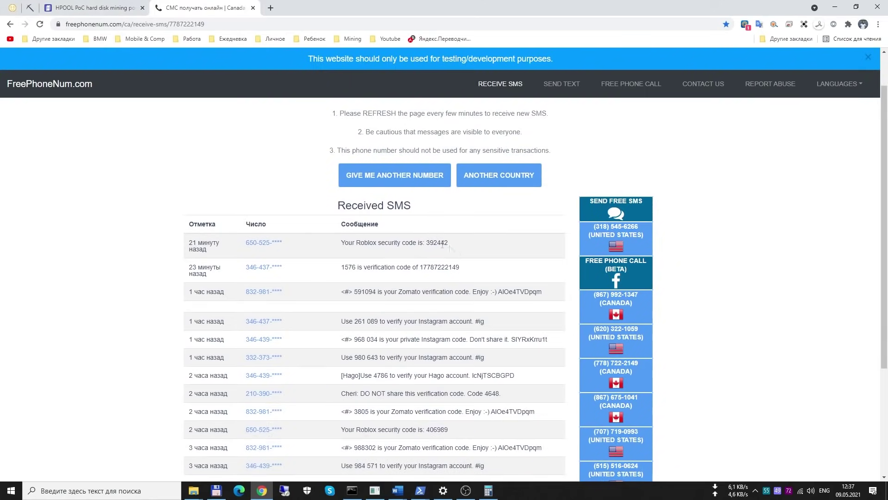
click(83, 9)
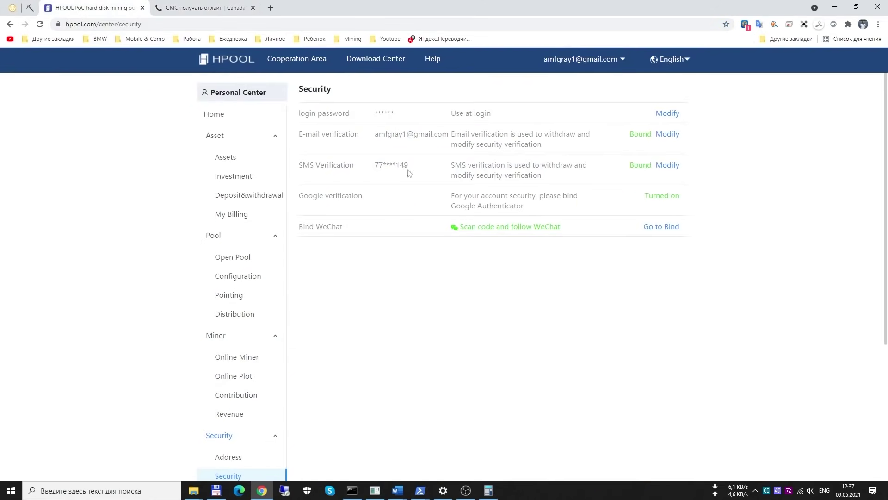
drag(428, 170, 301, 153)
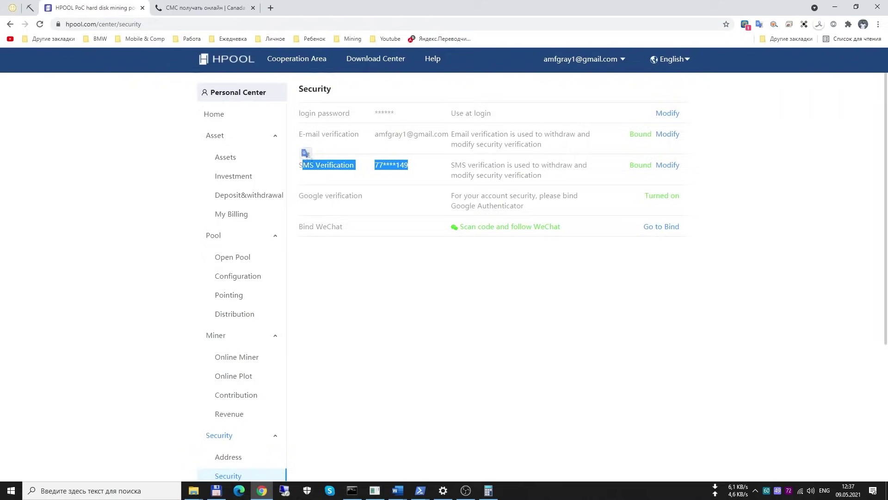
click(377, 165)
Check the SMS code message and confirm Google verification shows Turned on
drag(366, 198, 300, 206)
click(336, 197)
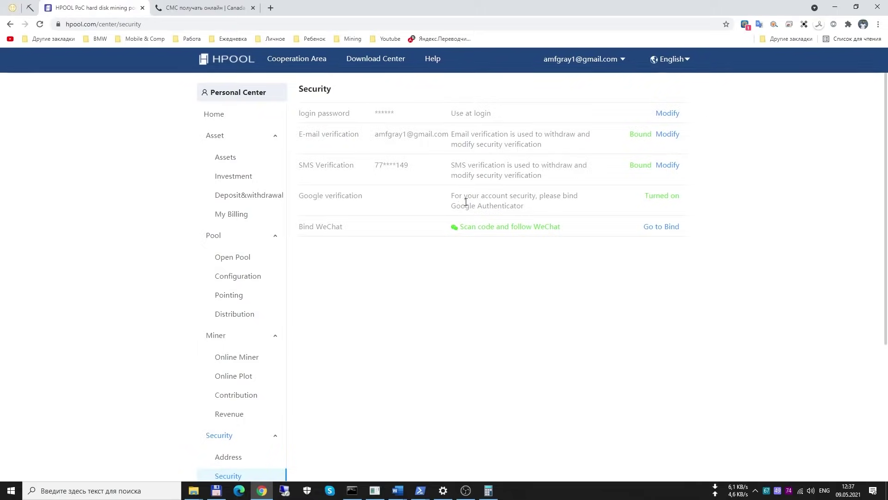
drag(362, 196, 298, 197)
click(202, 10)
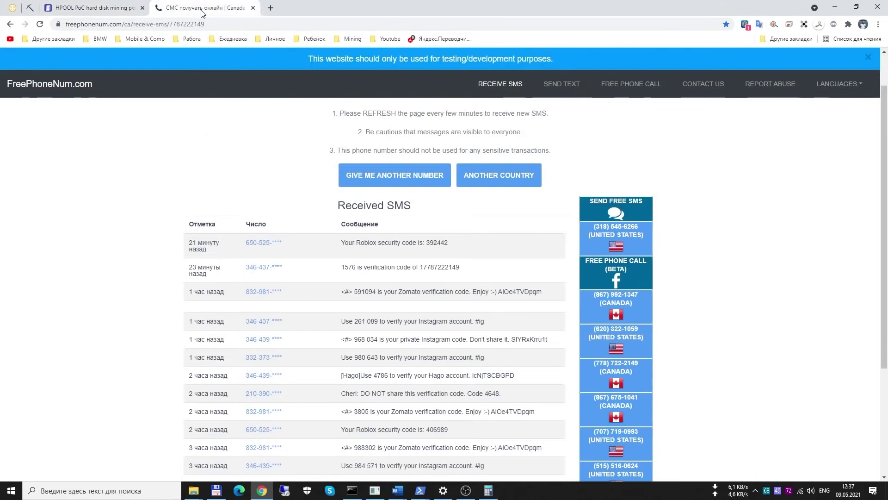
drag(461, 271, 356, 277)
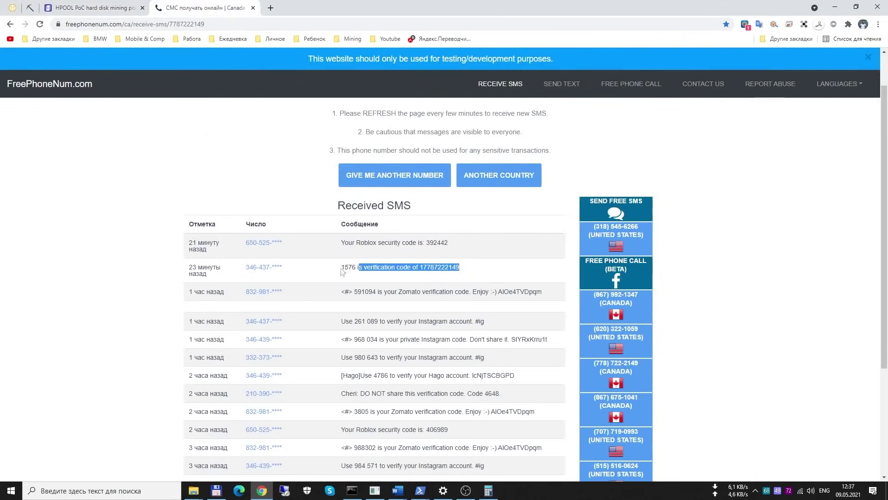
click(96, 13)
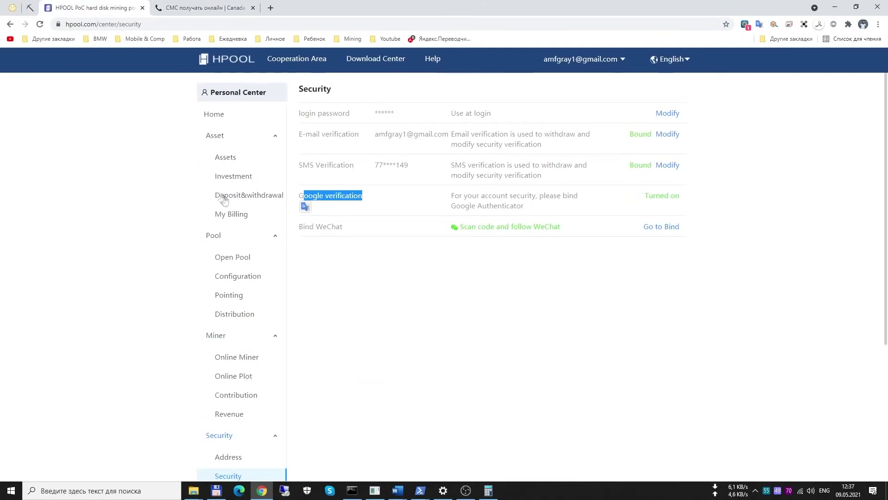
click(375, 204)
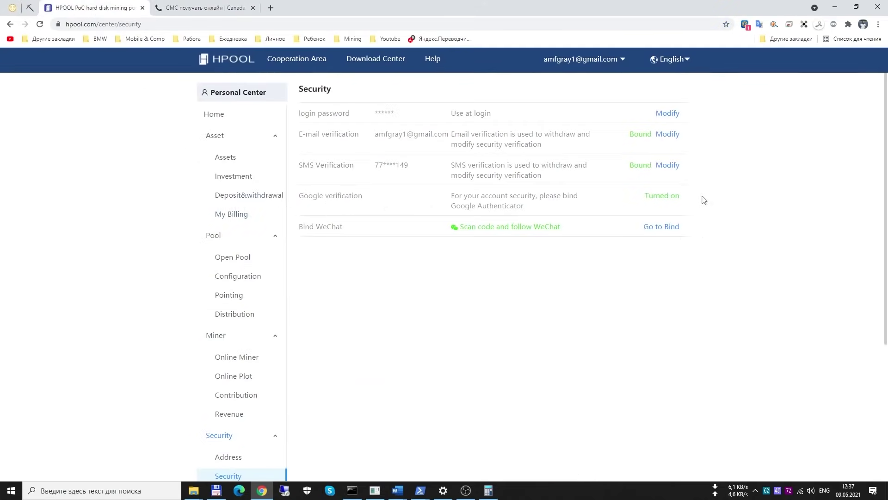
drag(690, 198, 642, 200)
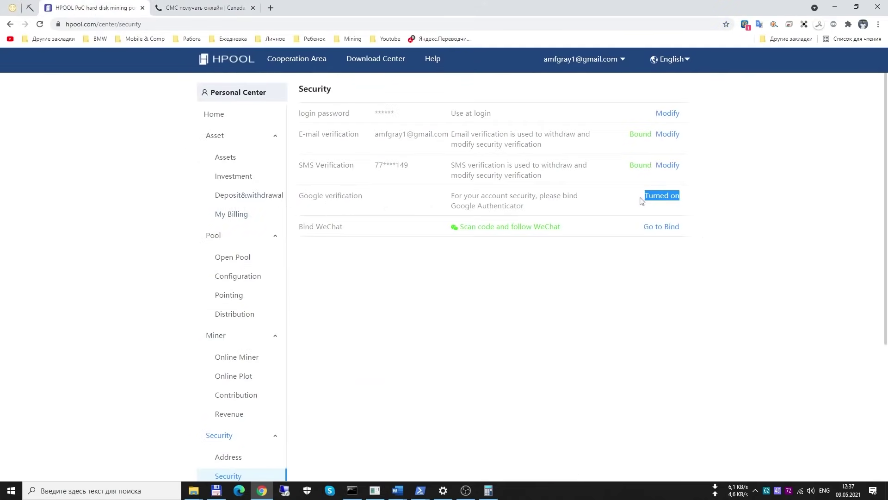
click(615, 206)
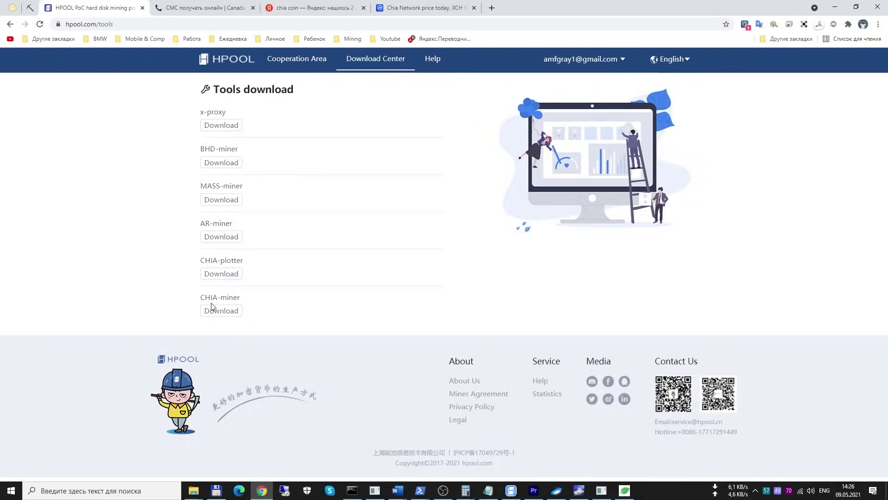
Switch to the HPOOL plotting & signing tool
click(601, 490)
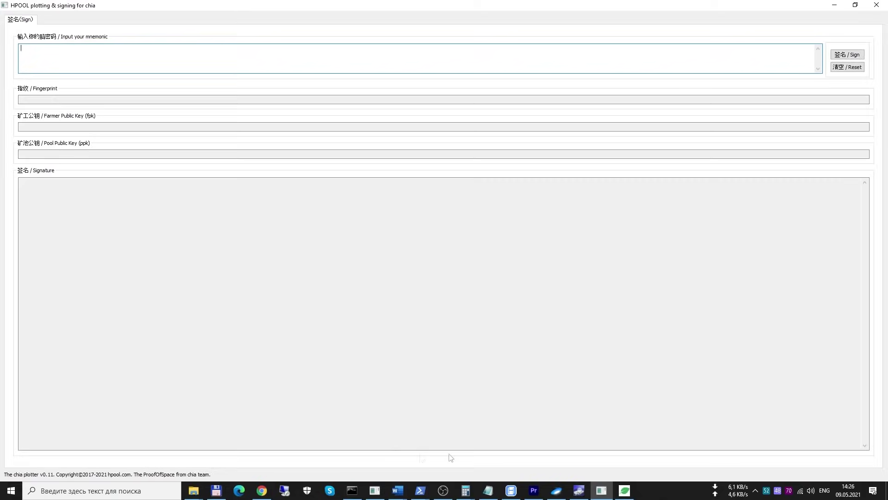
click(625, 491)
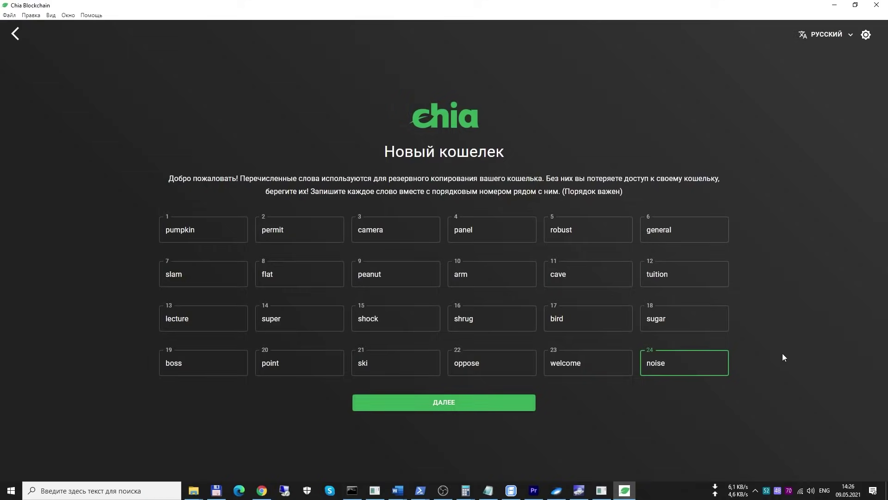
click(600, 495)
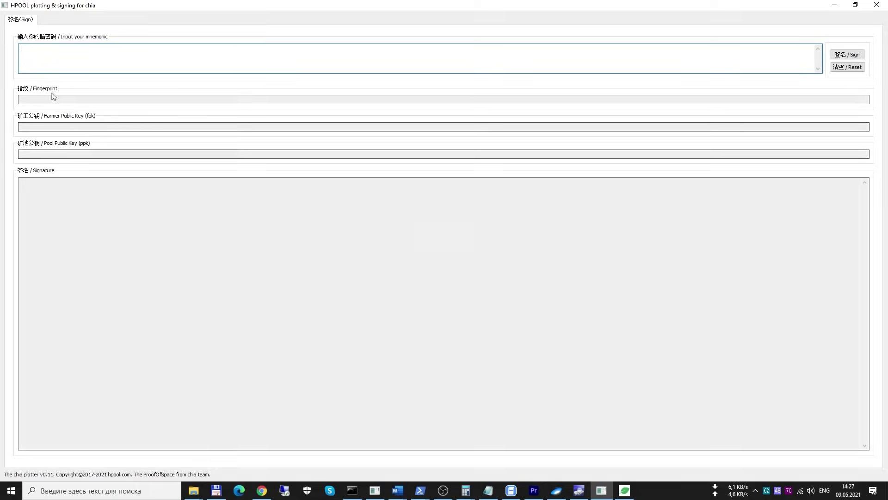
Return the Chia wallet to key selection, then bring up the signing tool's Signature box editing menu
click(624, 490)
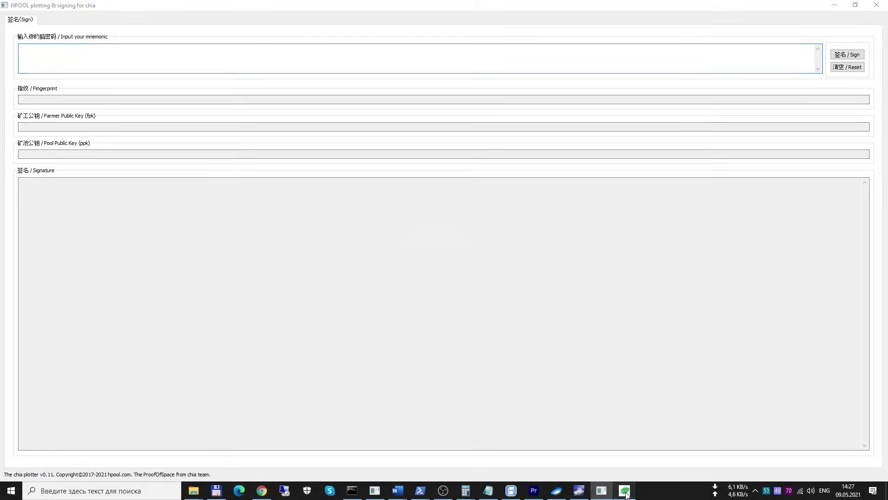
click(16, 34)
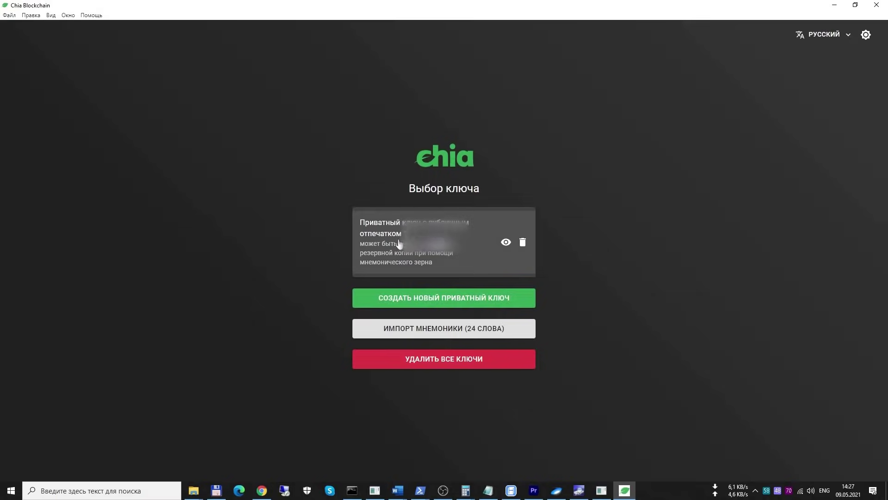
click(601, 491)
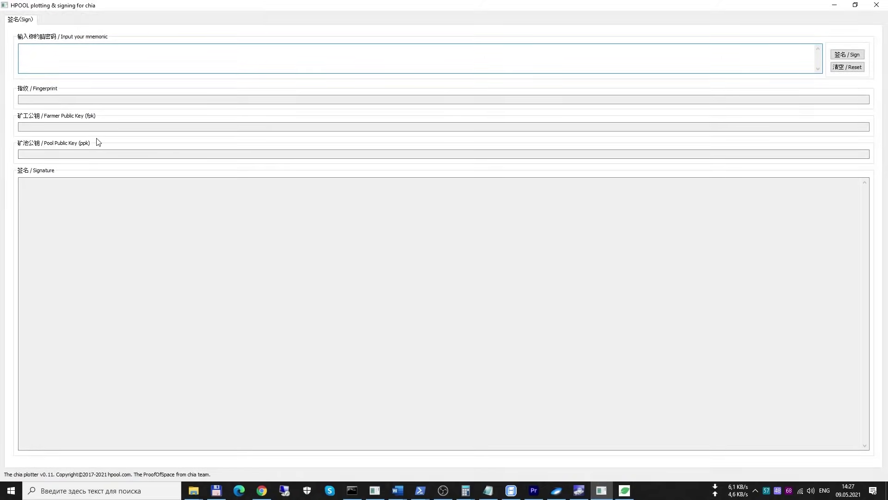
click(109, 199)
right_click(87, 220)
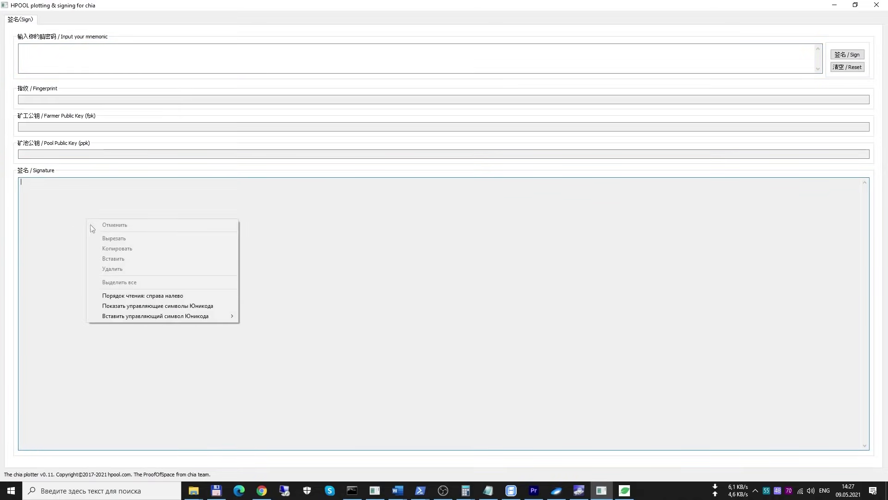
From Personal Center's Open Pool list, showing all pools, open CHIAECO's configuration
click(262, 491)
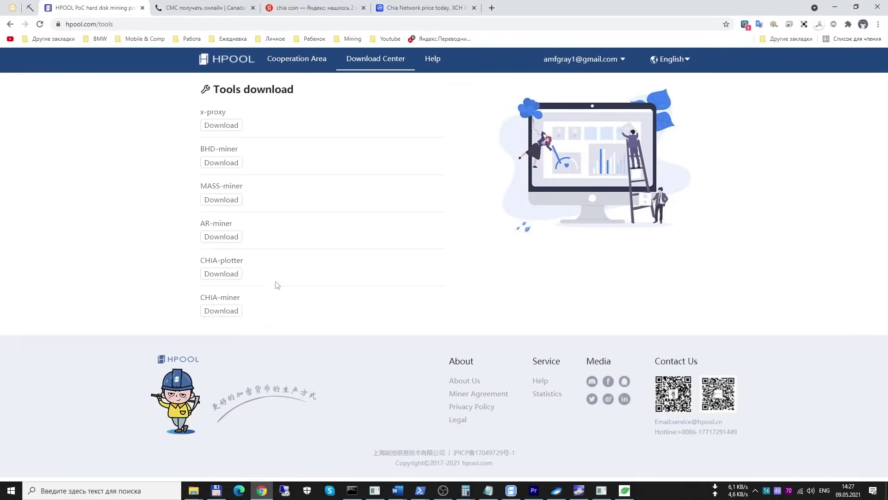
mouse_move(622, 68)
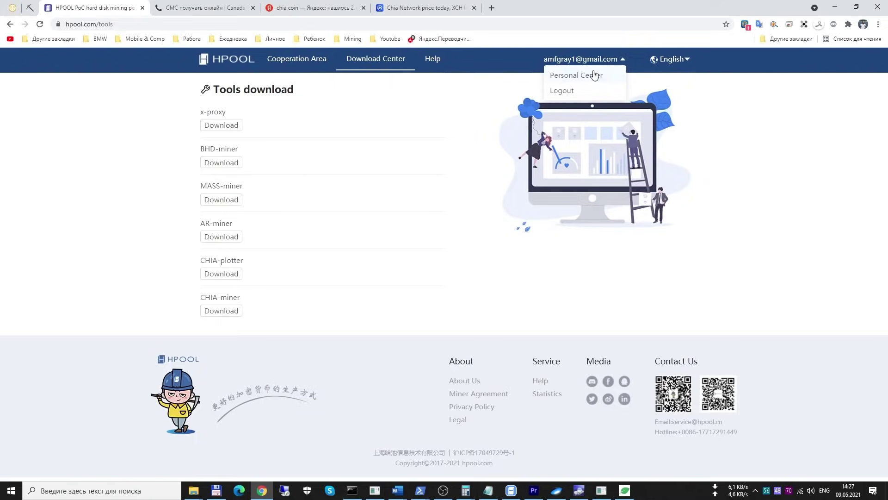
click(594, 74)
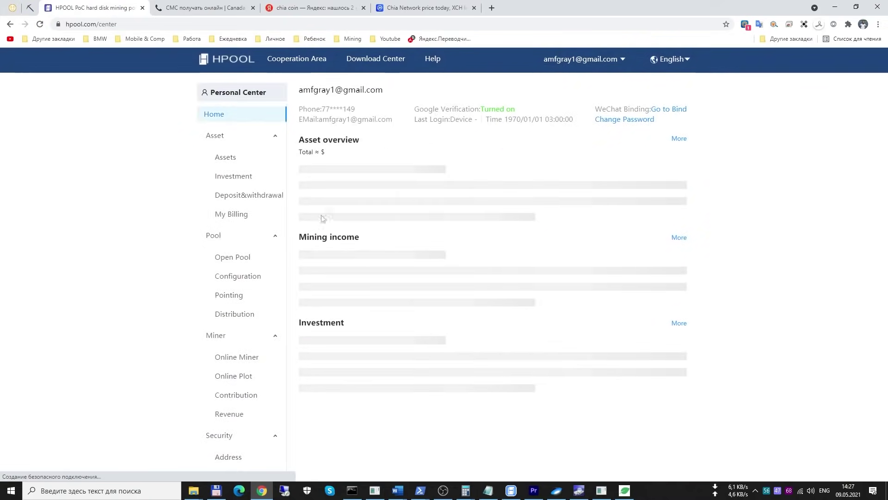
click(228, 263)
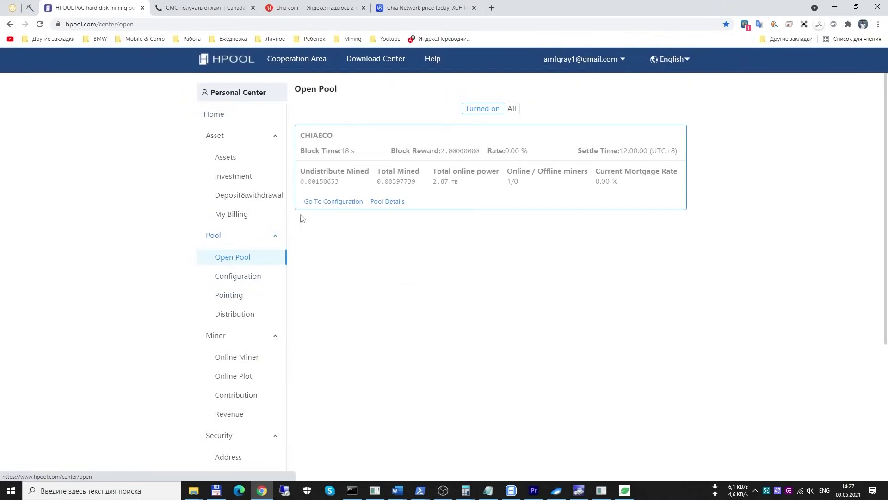
click(511, 109)
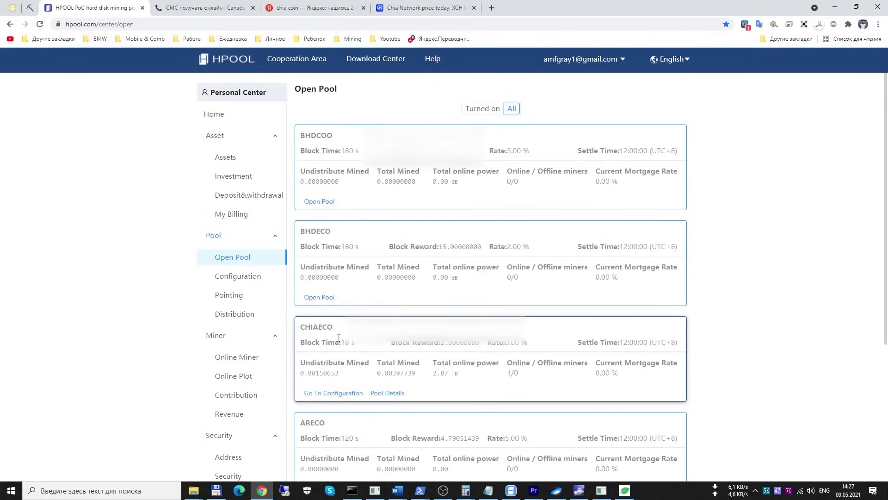
click(328, 393)
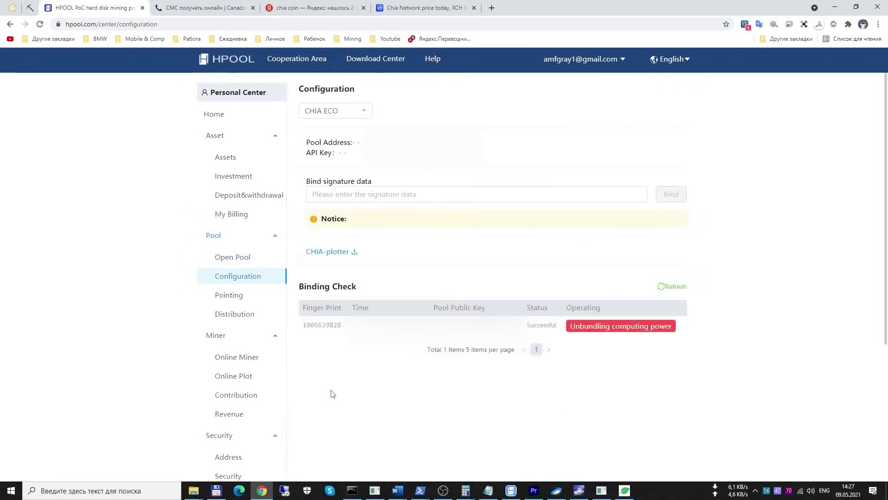
Bring up the Bind signature data field's paste menu, then dismiss it without pasting
click(382, 197)
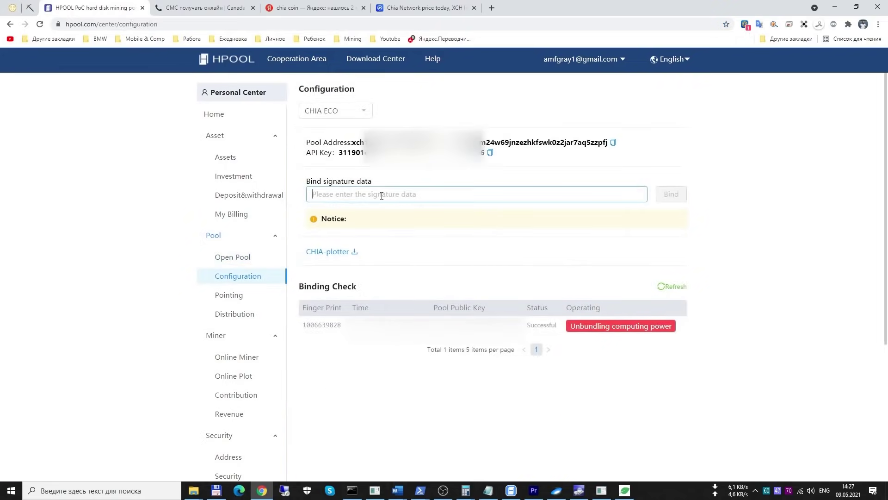
right_click(358, 194)
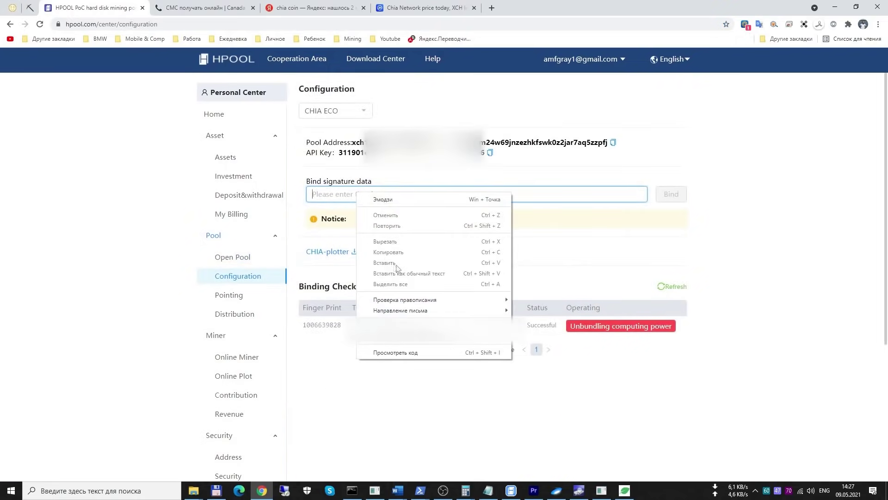
click(715, 218)
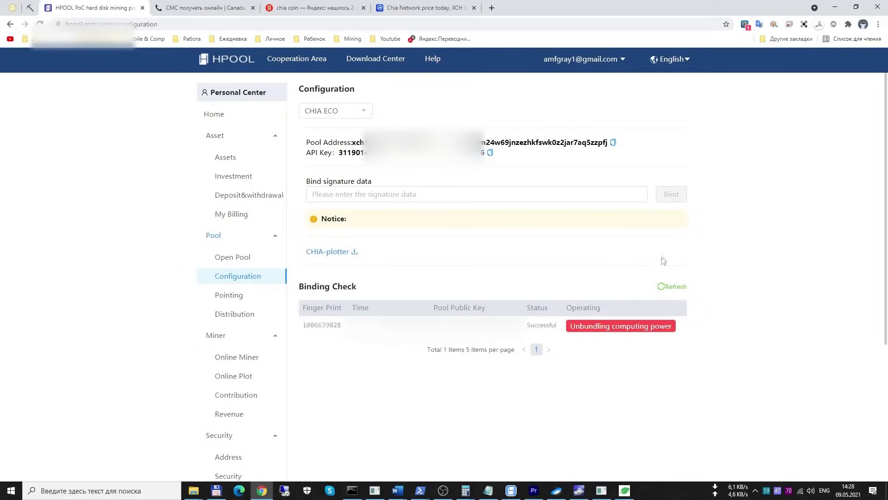
click(601, 489)
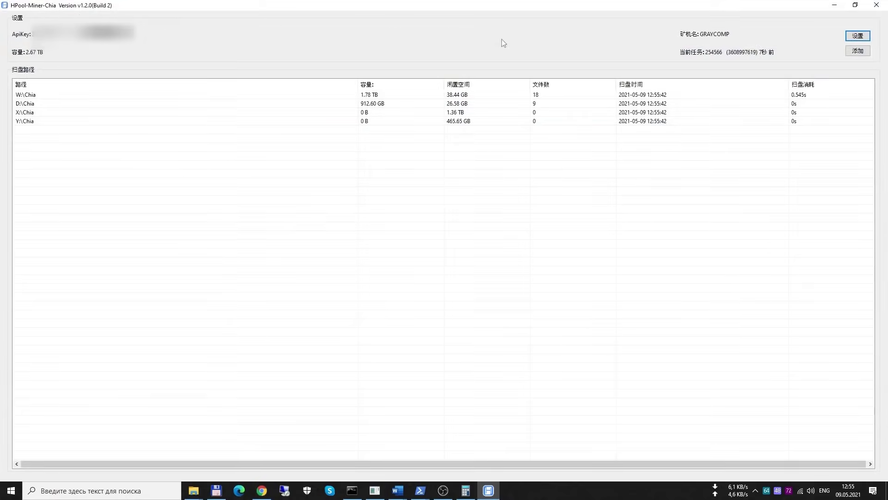
Open the miner's 设置 settings, then bring the HPOOL Open Pool page forward
click(858, 36)
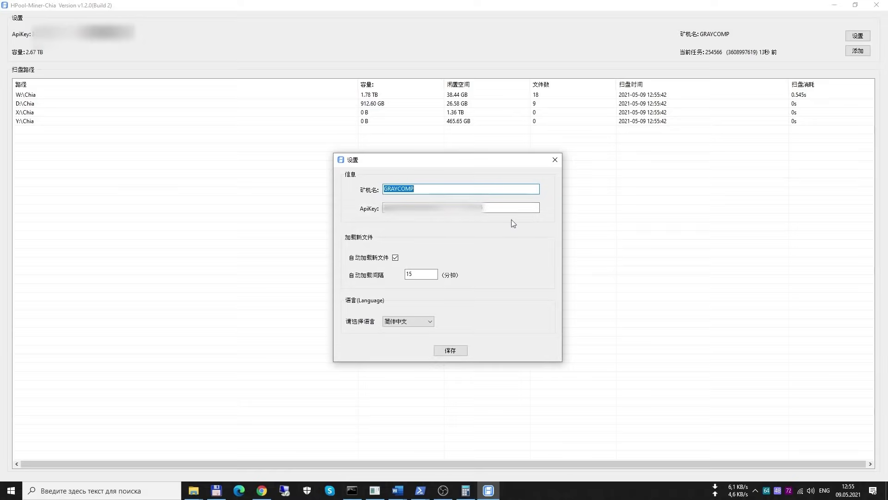
click(262, 490)
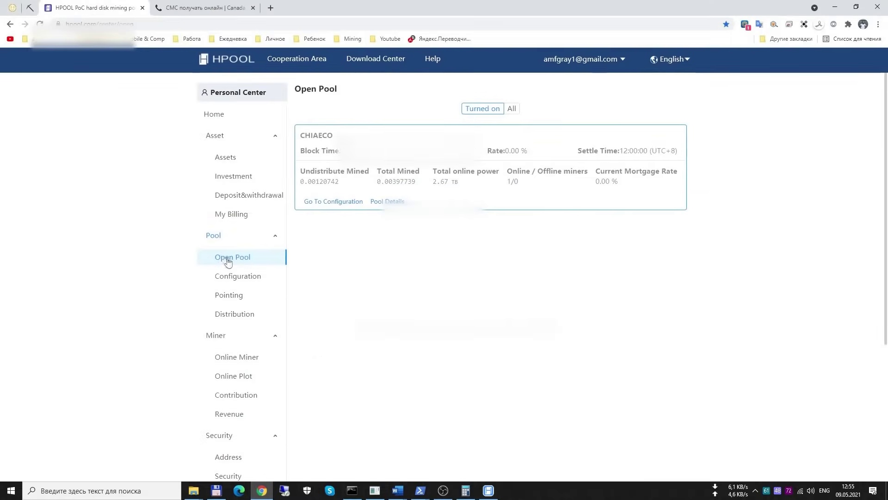
Copy the CHIAECO pool's API key and return to the HPool-Miner-Chia settings
click(332, 202)
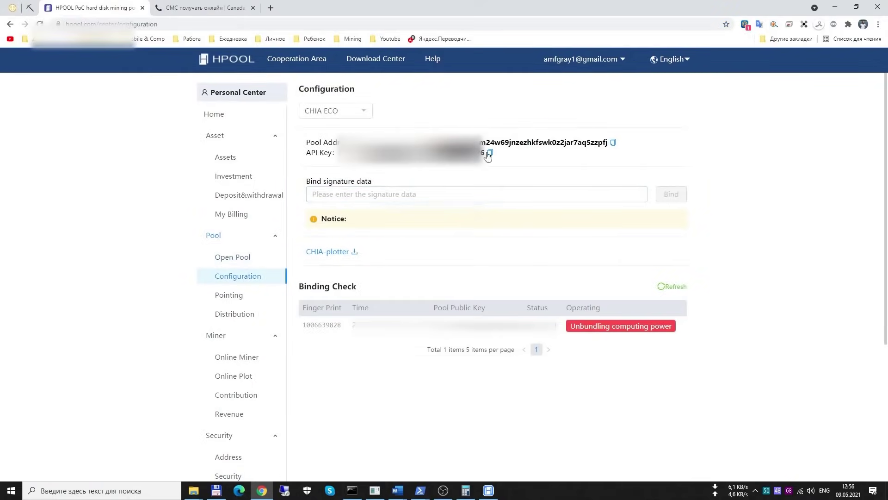
click(489, 155)
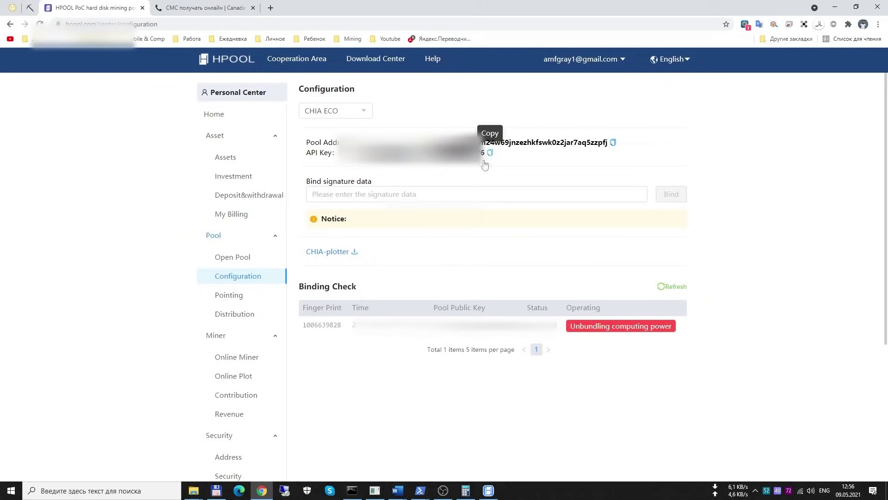
click(489, 490)
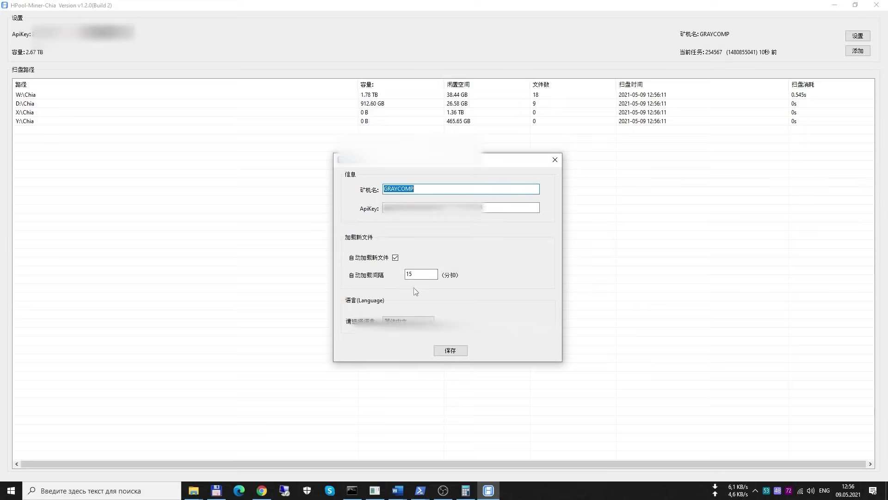
Choose English as the interface language and save with 保存
click(417, 321)
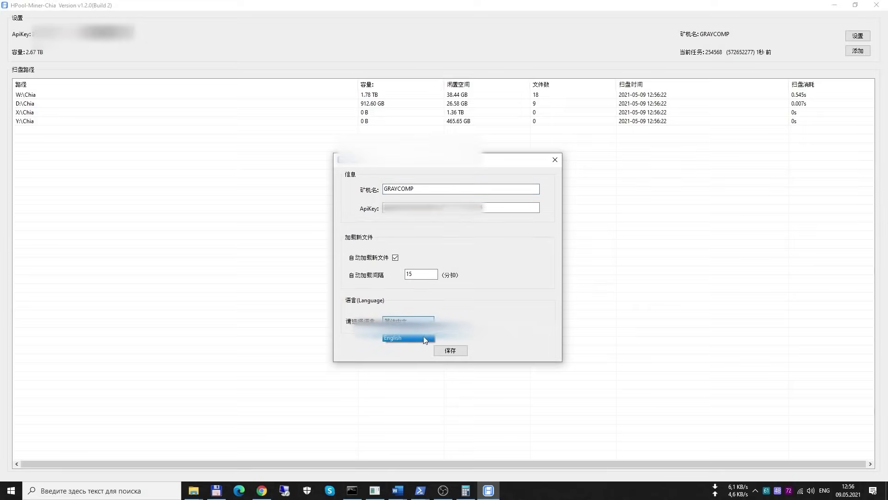
click(425, 339)
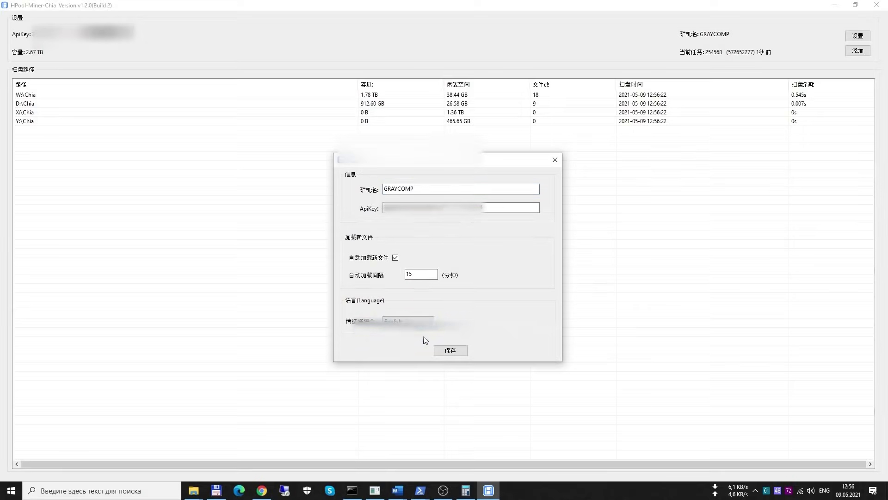
click(456, 353)
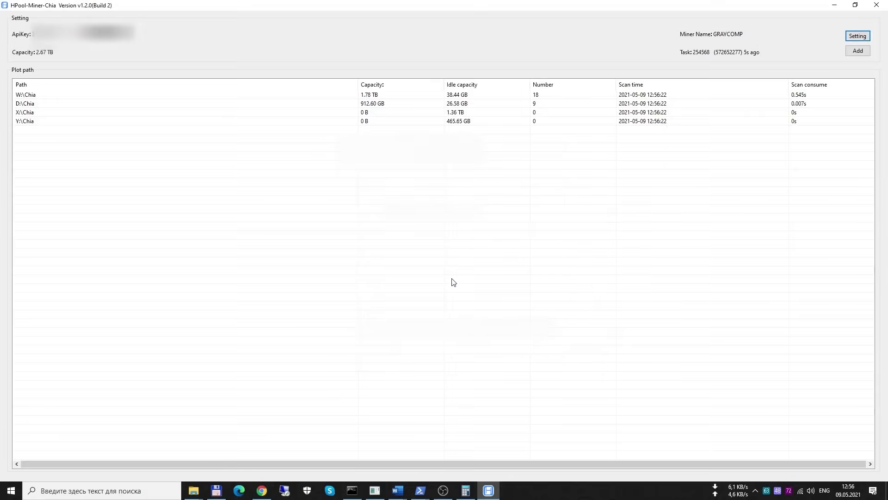
Start adding a scan folder but cancel the Select scan directory dialog
click(852, 53)
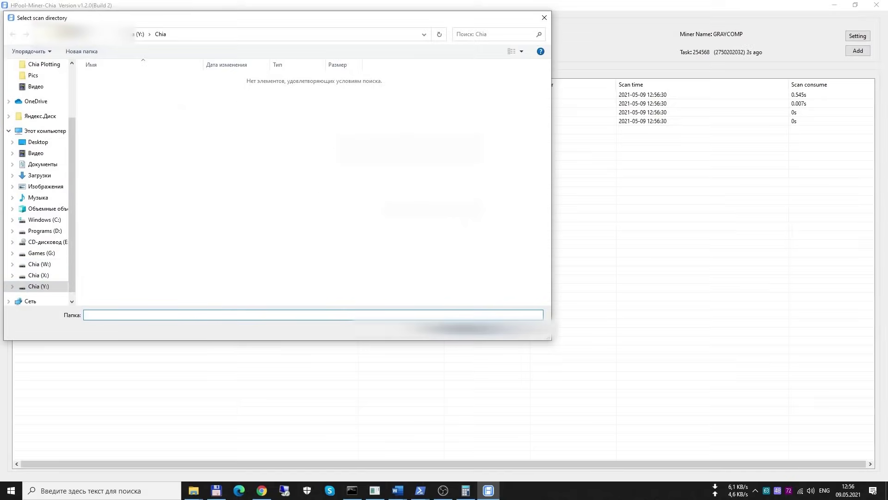
click(531, 334)
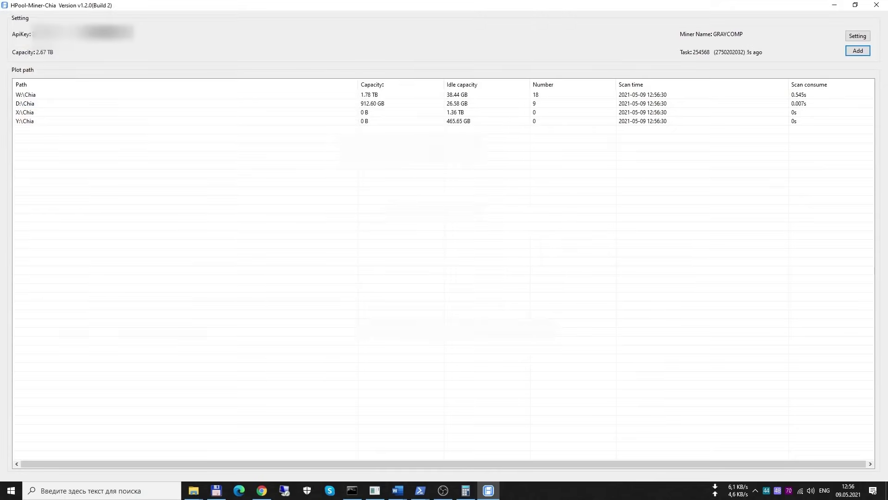
click(262, 492)
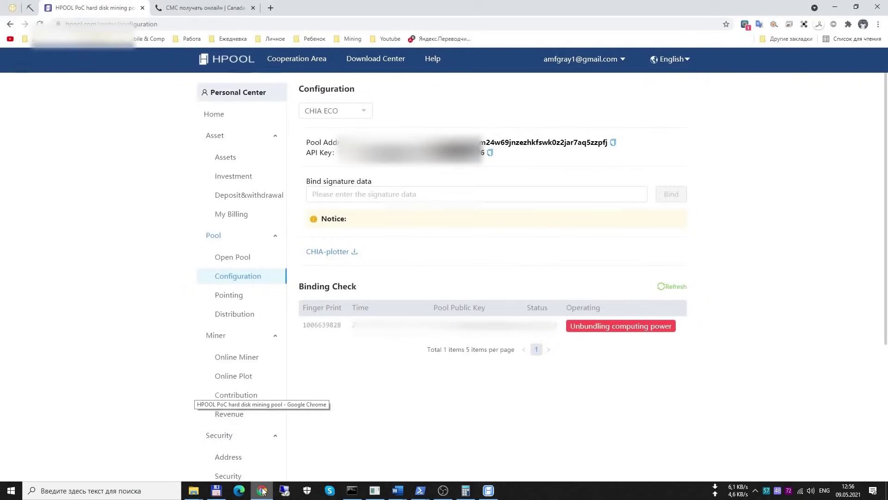
Show the pool account's Revenue page and review its earnings table
click(236, 416)
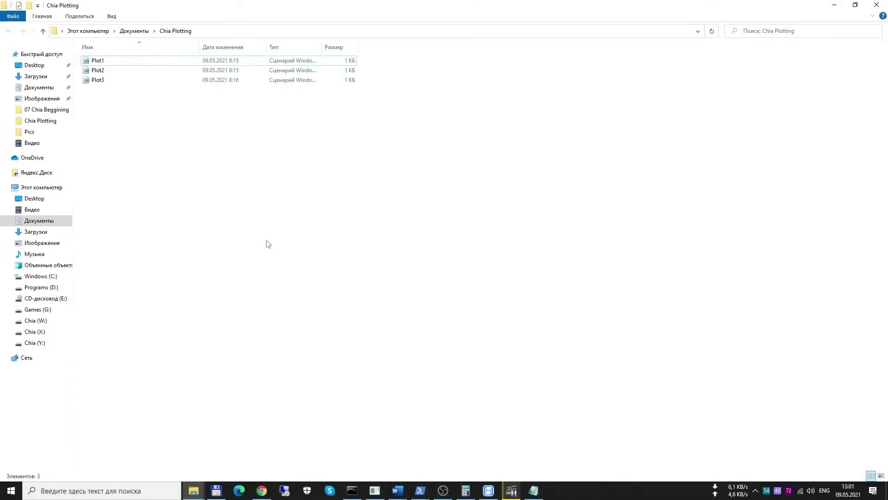
Open the Plot1 script with Блокнот (Notepad) from the Chia Plotting folder
click(118, 65)
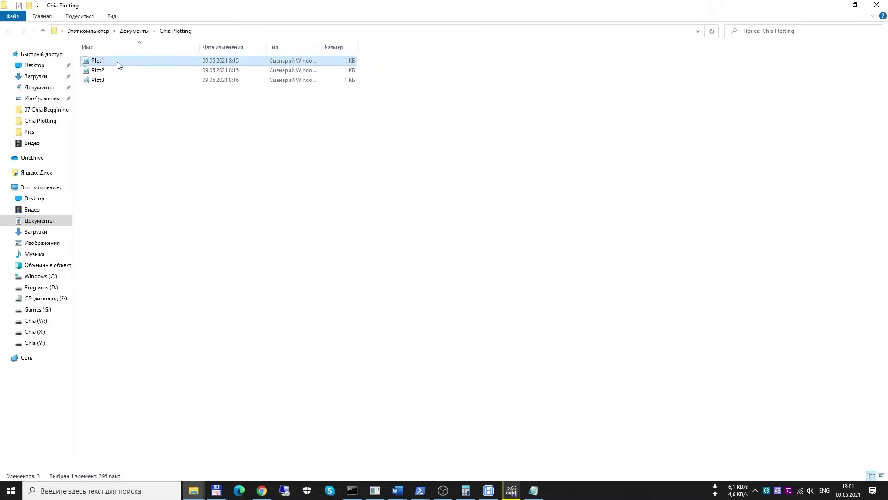
right_click(118, 65)
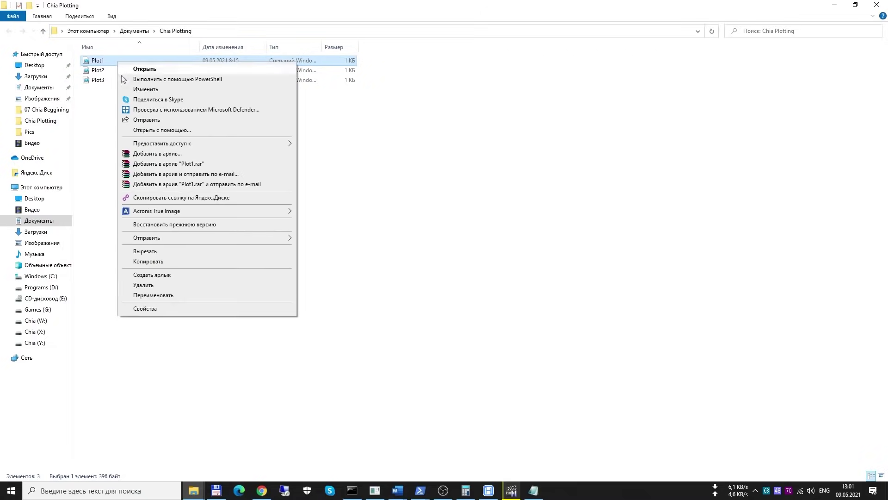
click(145, 131)
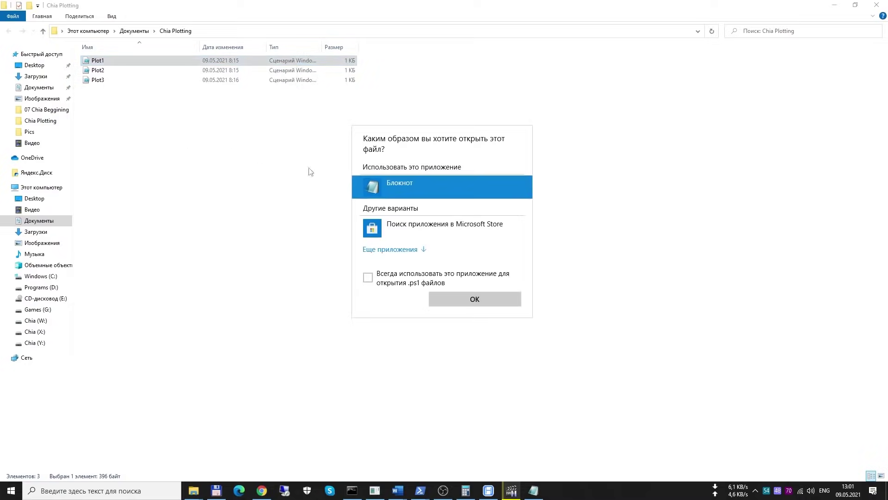
click(474, 299)
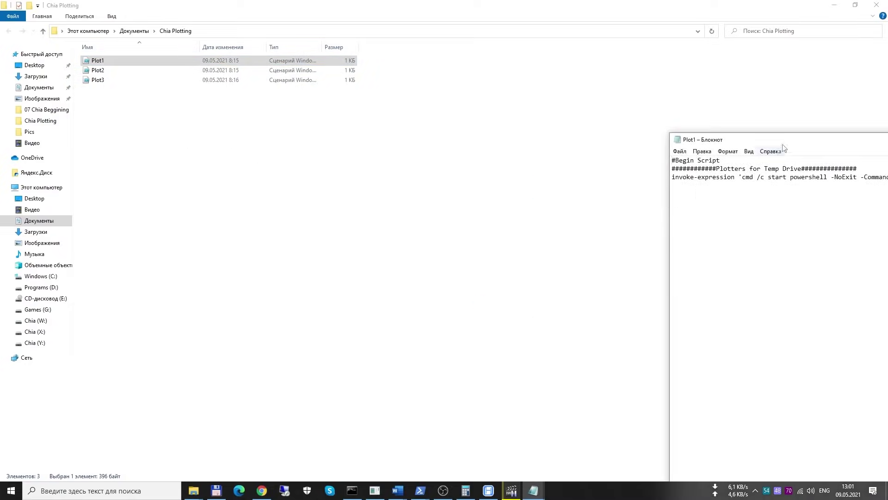
double_click(805, 141)
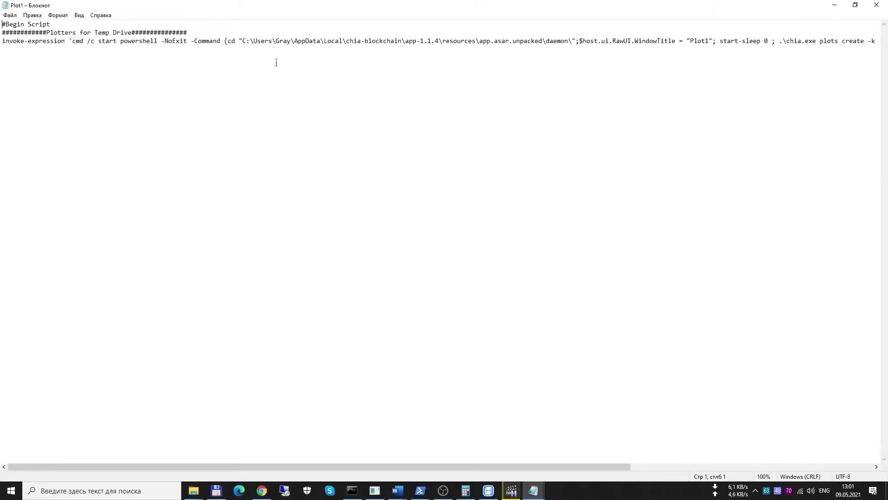
drag(277, 41, 292, 41)
drag(405, 41, 439, 41)
drag(691, 41, 710, 41)
drag(487, 466, 730, 459)
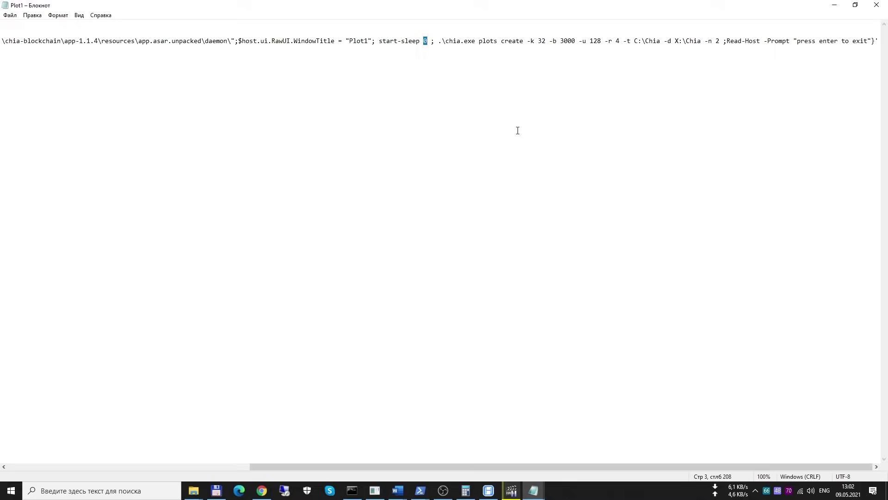
text(1800)
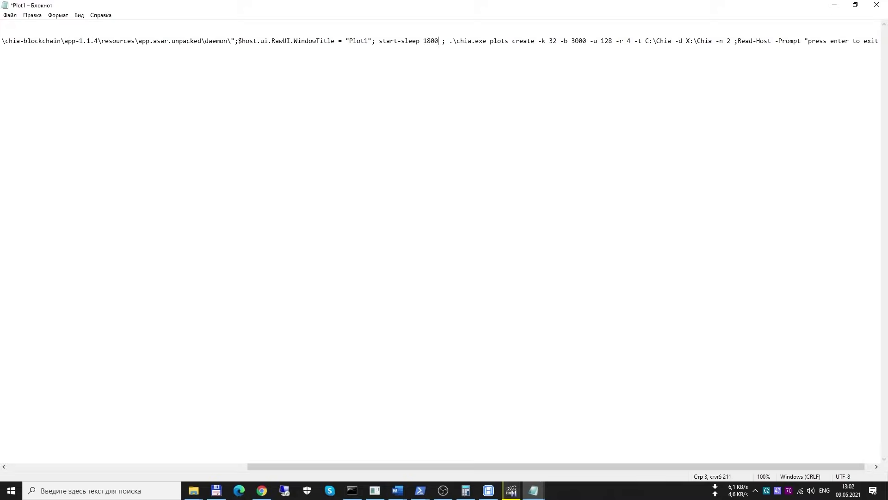
key(BackSpace)
key(BackSpace)
key(BackSpace)
key(BackSpace)
text(0)
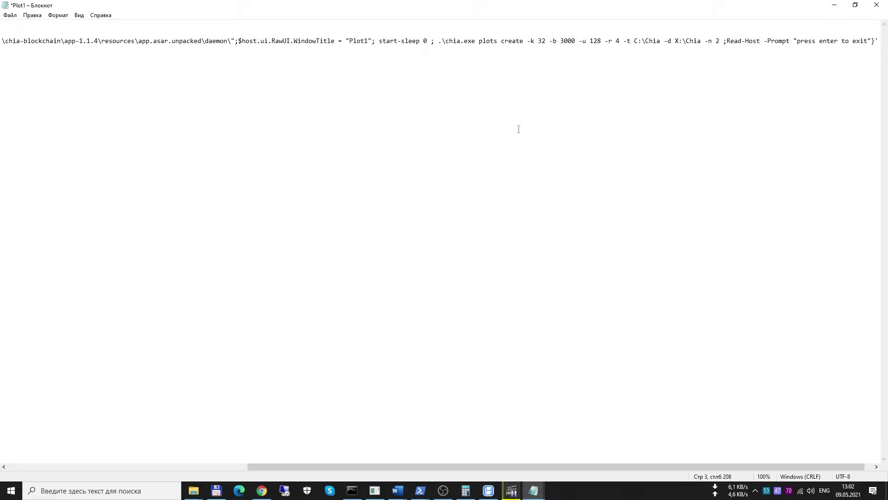
drag(526, 41, 546, 43)
drag(549, 42, 576, 42)
drag(579, 41, 621, 41)
Try 2 threads after -r, restore 4, and check the -t C:\Chia and -d X:\Chia folders
key(Left)
key(Delete)
text(2)
key(BackSpace)
text(4)
drag(623, 41, 661, 42)
drag(665, 41, 702, 41)
Change the -n plot count to 6, then restore it to 2
click(718, 45)
key(Delete)
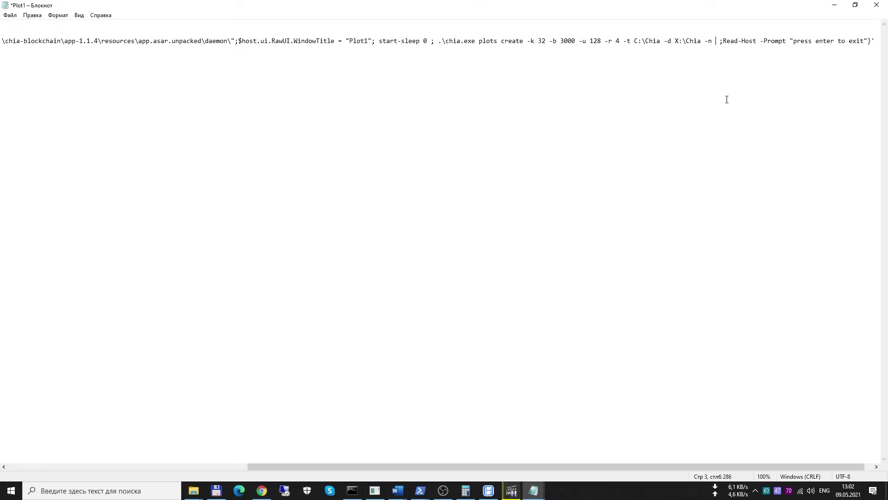
text(6)
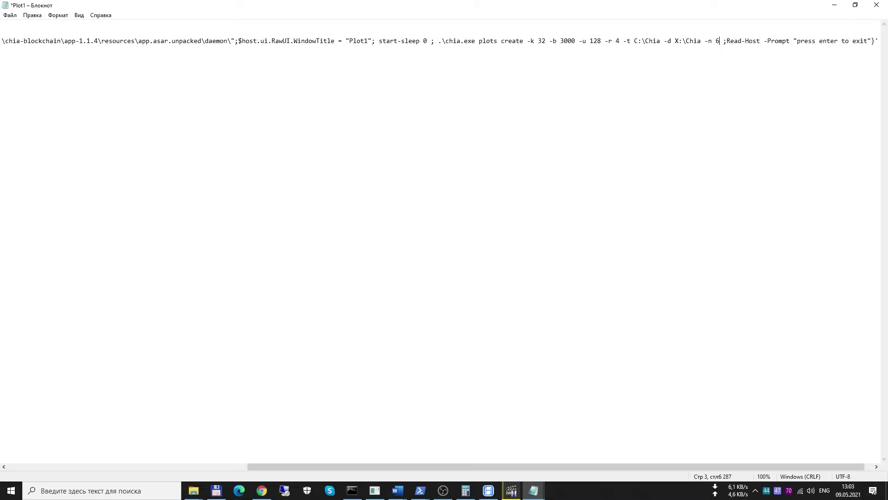
key(BackSpace)
text(2)
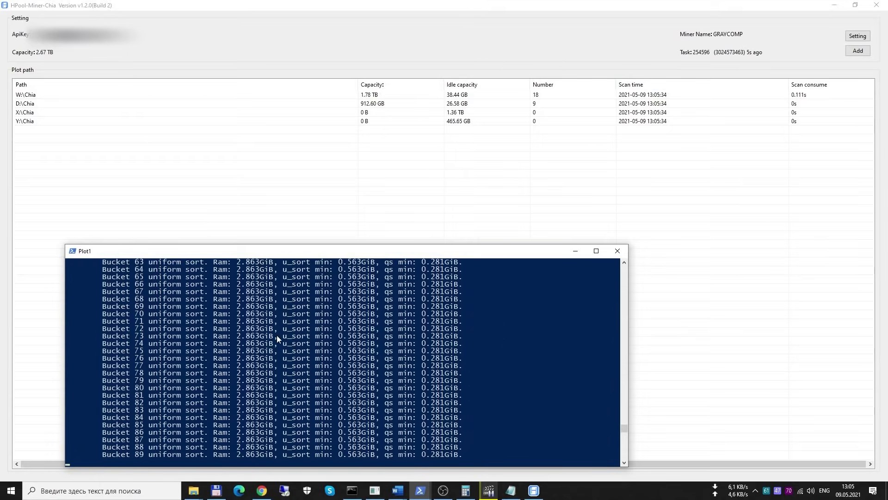
Close the HPool-Miner-Chia GUI, launch hpool-miner-chia-console instead, and widen its window
click(880, 10)
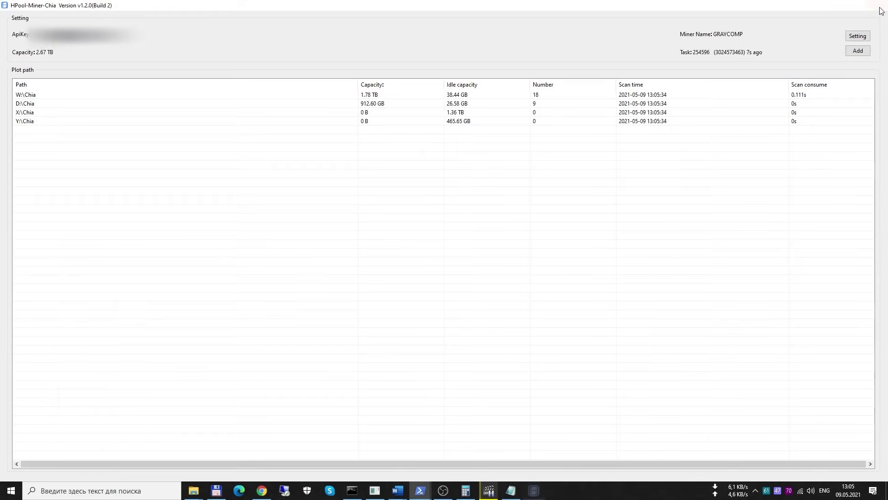
click(880, 10)
click(119, 90)
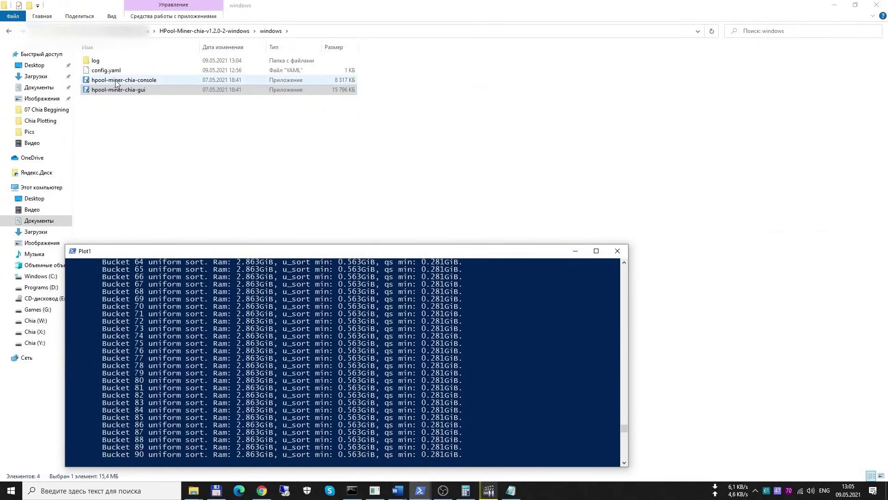
click(116, 82)
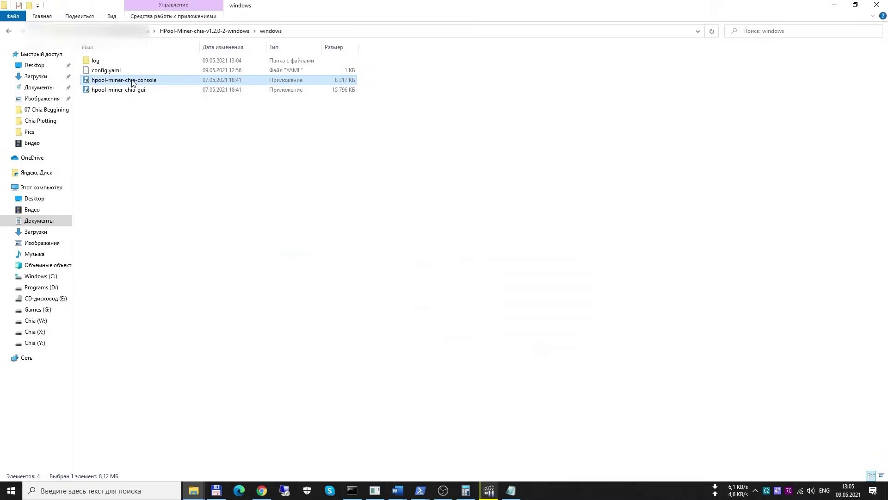
double_click(132, 81)
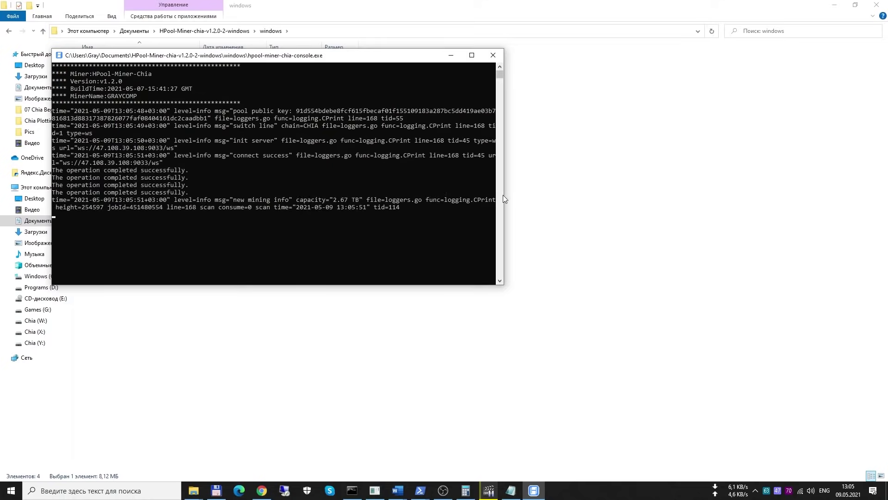
drag(504, 196, 793, 197)
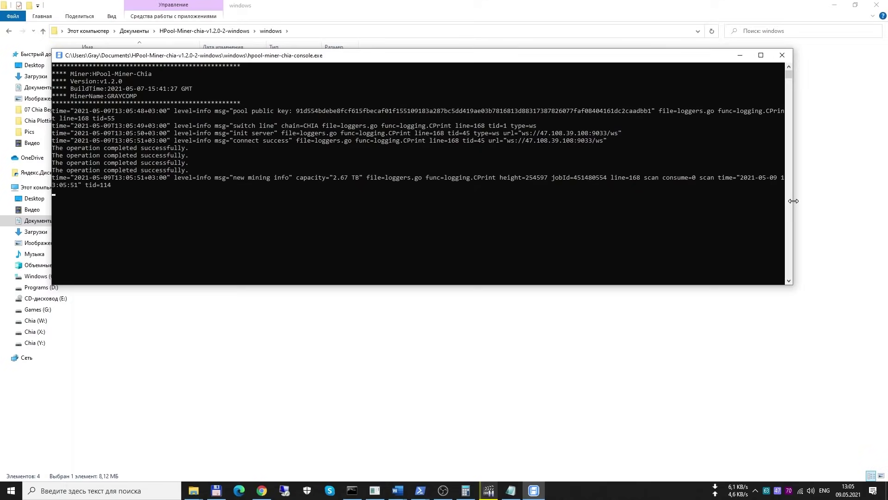